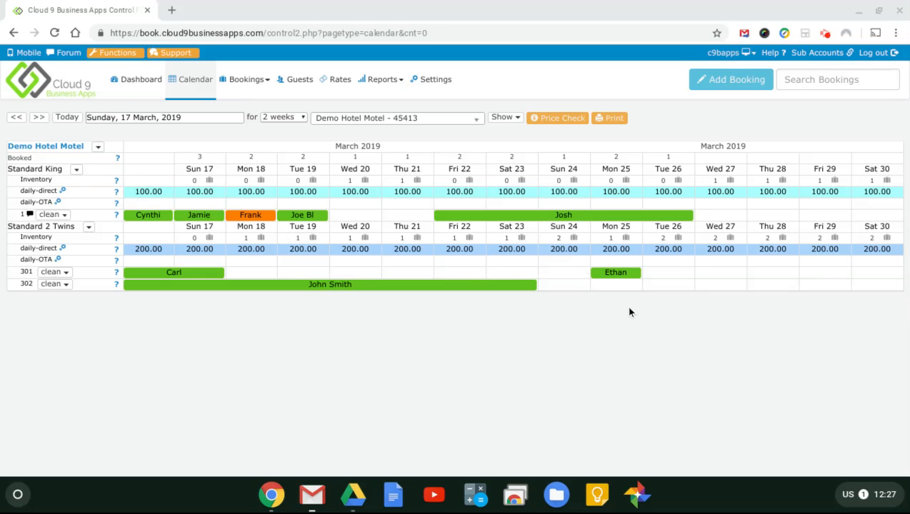
Step: Open the 25 March Standard 2 Twins booking in unit 301 from the calendar
{"action": "left_click", "coordinate": [617, 274]}
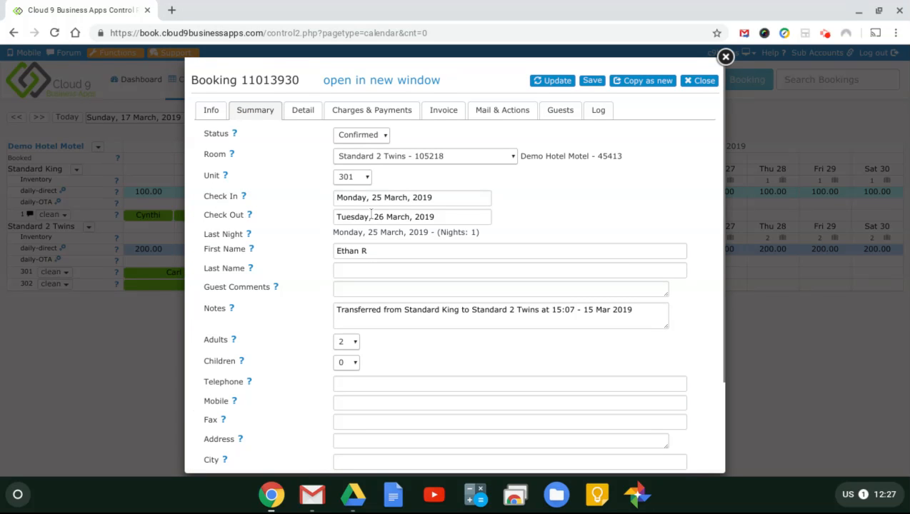
Step: Change check-out to Wednesday 27 March 2019 and update the booking to 2 nights
{"action": "left_click", "coordinate": [455, 216]}
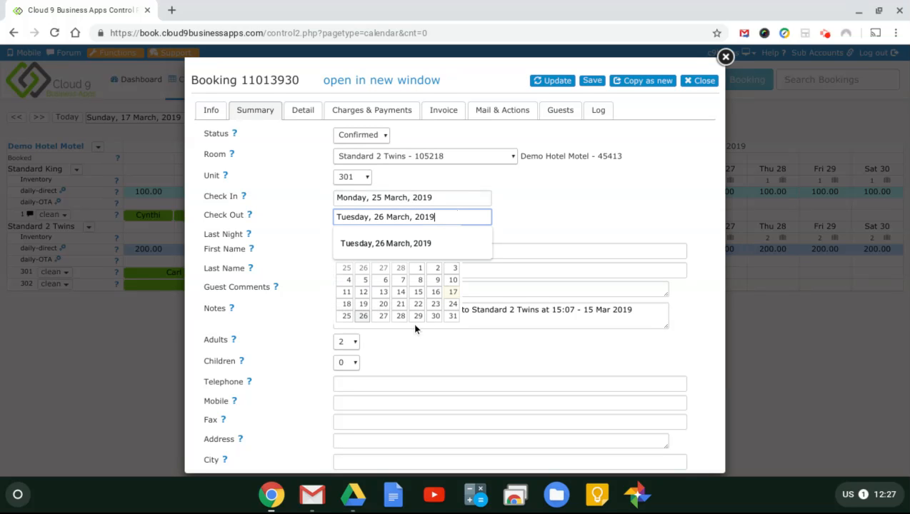
{"action": "left_click", "coordinate": [382, 318]}
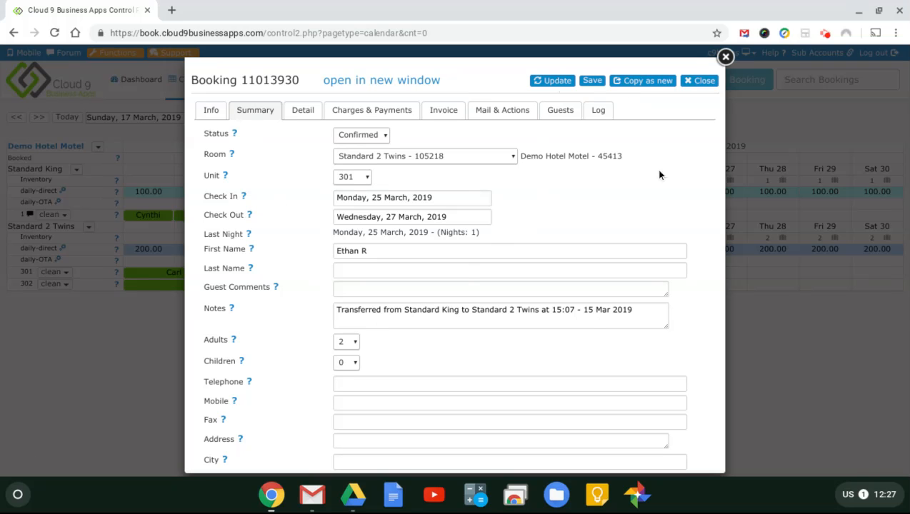
{"action": "left_click", "coordinate": [551, 81]}
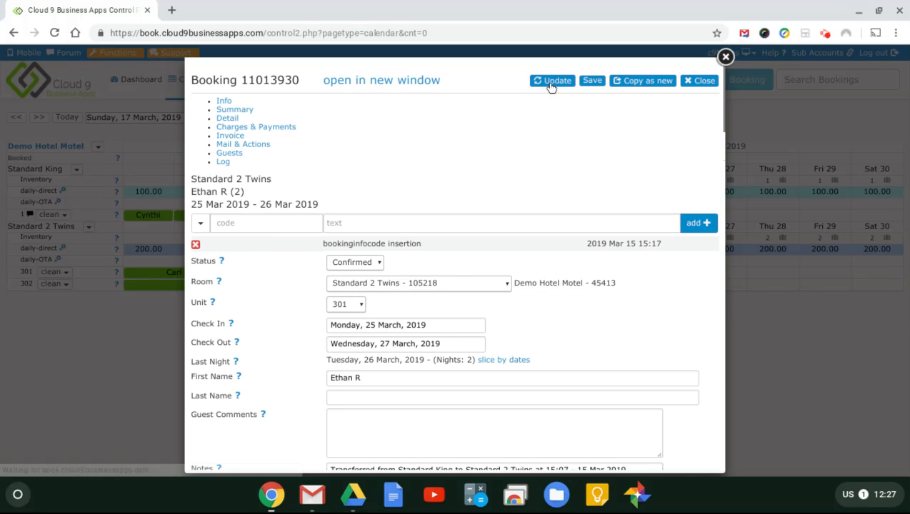
Step: Recalculate price and charges, removing old invoice charges, for a 400.00 room and 460.00 total
{"action": "left_click", "coordinate": [357, 109]}
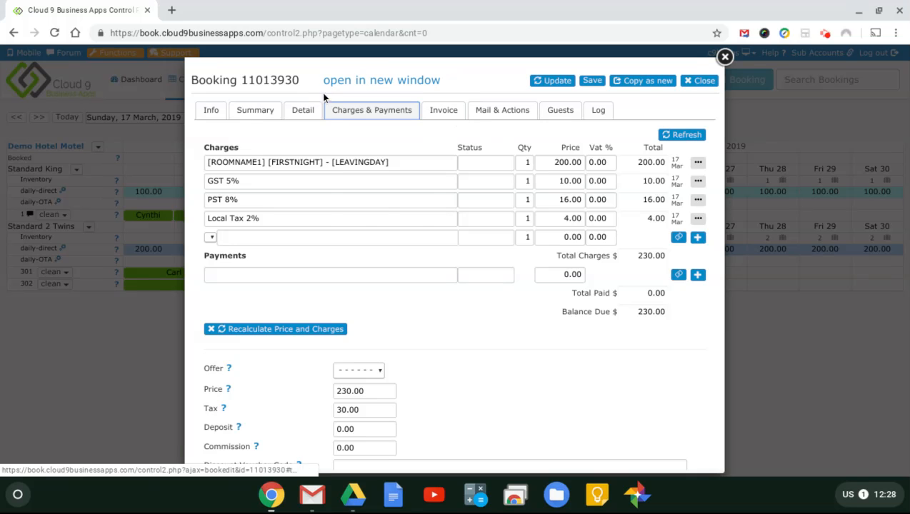
{"action": "left_click", "coordinate": [267, 110]}
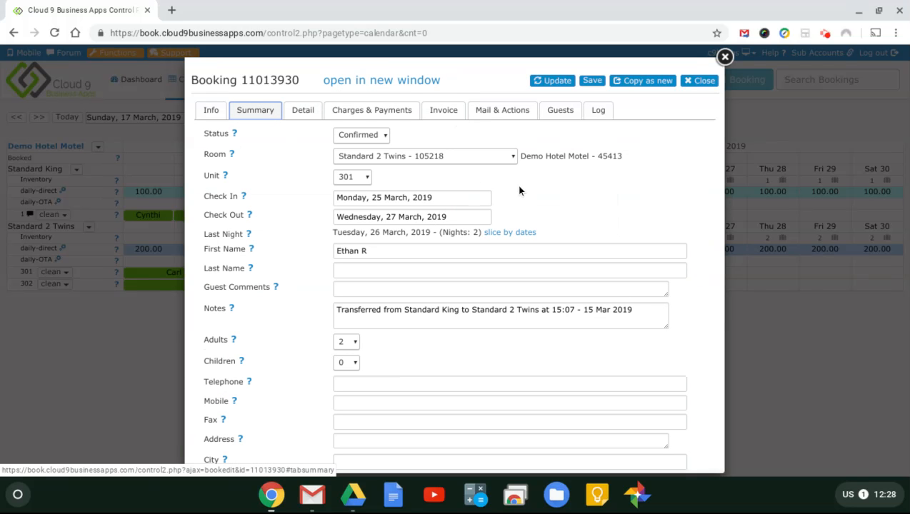
{"action": "left_click", "coordinate": [387, 114]}
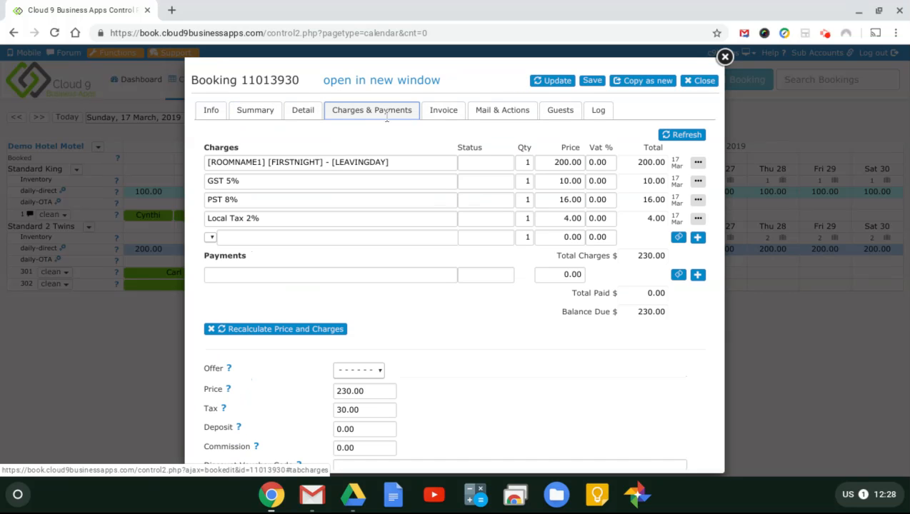
{"action": "left_click", "coordinate": [263, 330]}
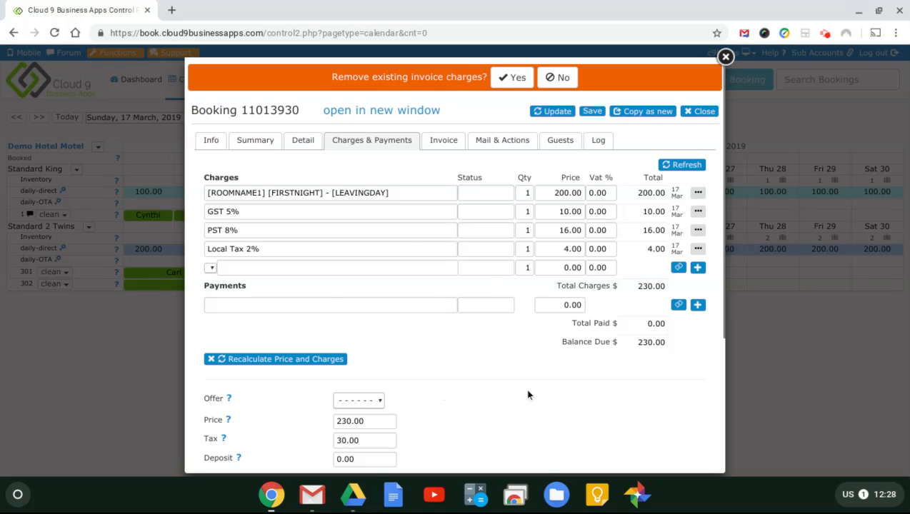
{"action": "left_click", "coordinate": [515, 80]}
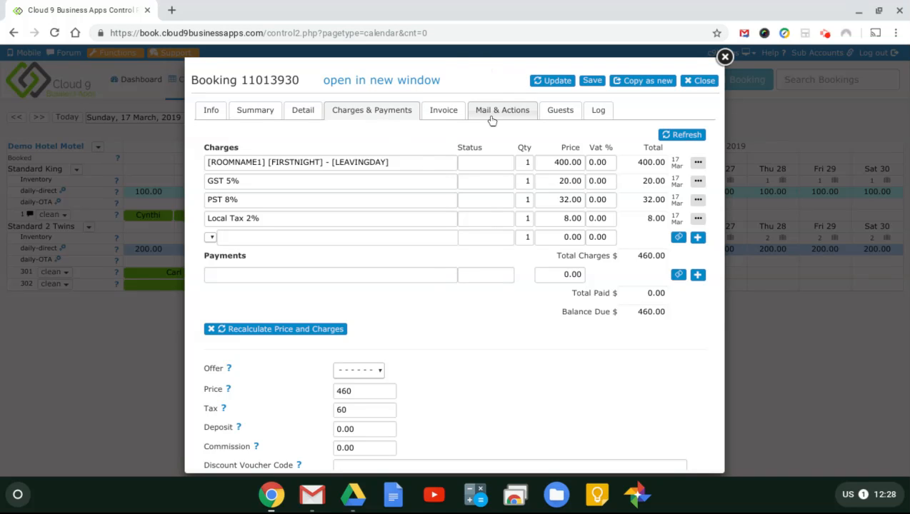
Step: Fill the booking's e-mail address from autofill, save the booking, and draft the invoice e-mail
{"action": "left_click", "coordinate": [444, 111]}
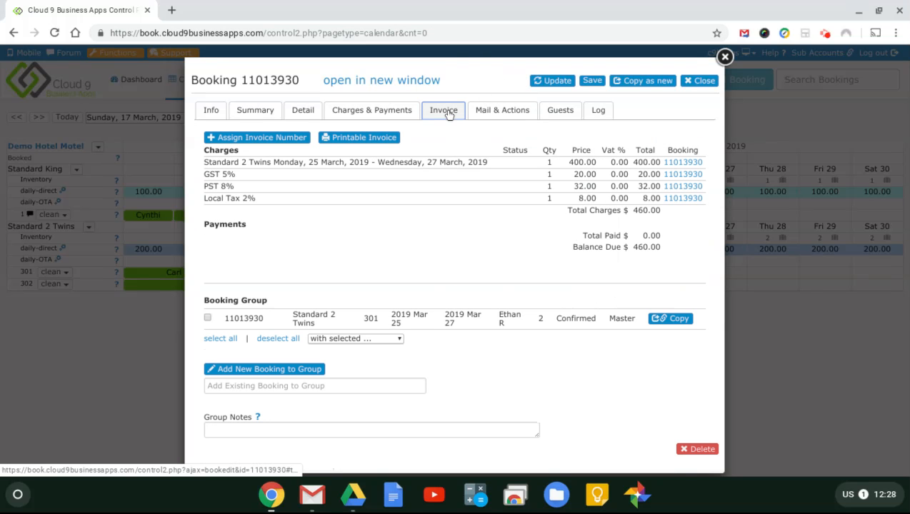
{"action": "left_click", "coordinate": [503, 113]}
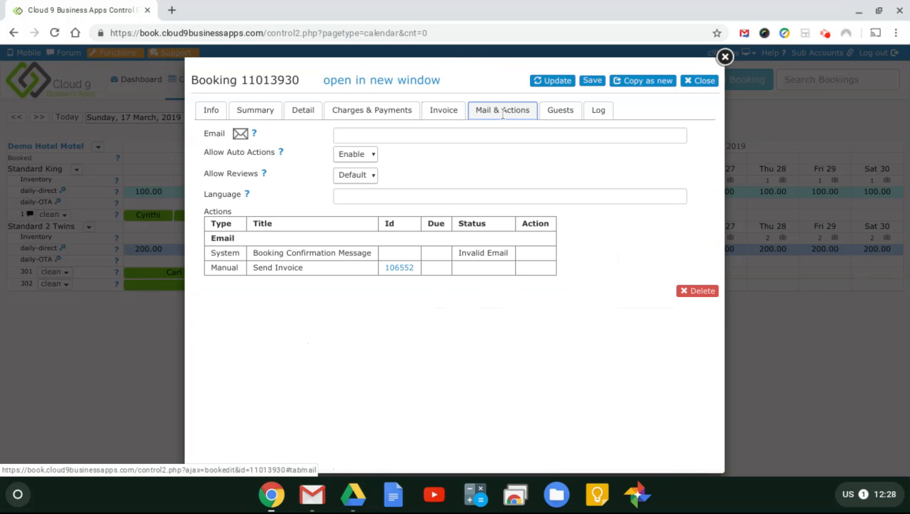
{"action": "left_click", "coordinate": [427, 134]}
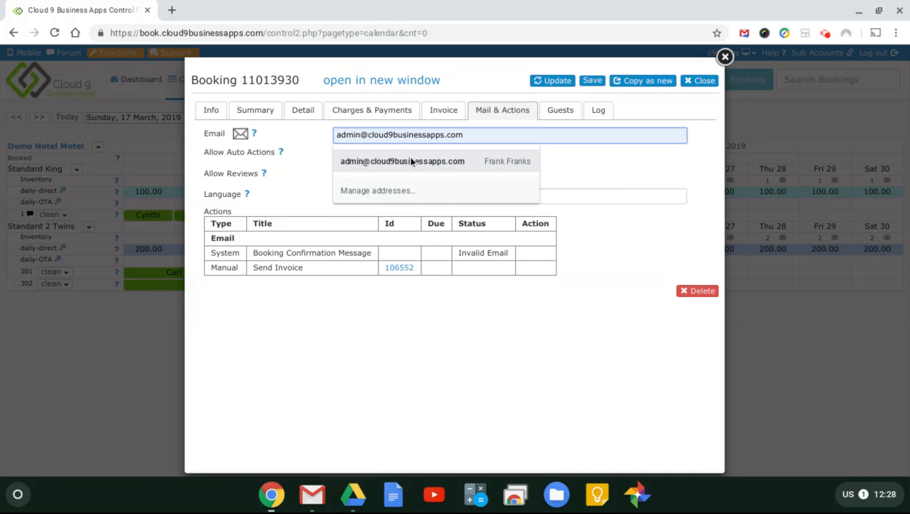
{"action": "left_click", "coordinate": [411, 158]}
{"action": "left_click", "coordinate": [518, 171]}
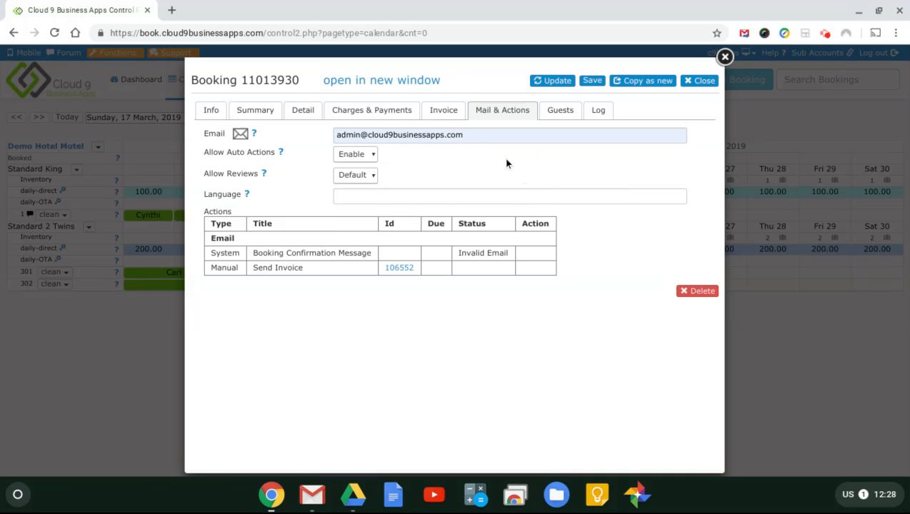
{"action": "left_click", "coordinate": [562, 81]}
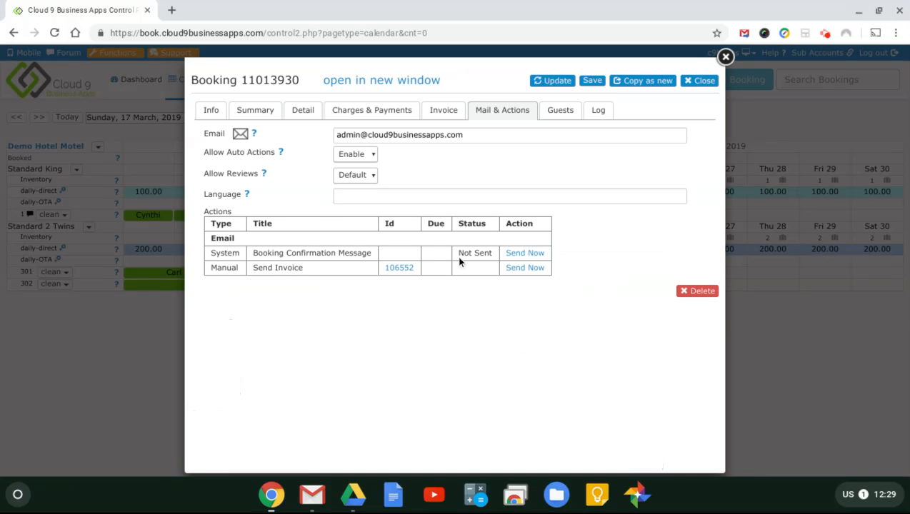
{"action": "left_click", "coordinate": [526, 267]}
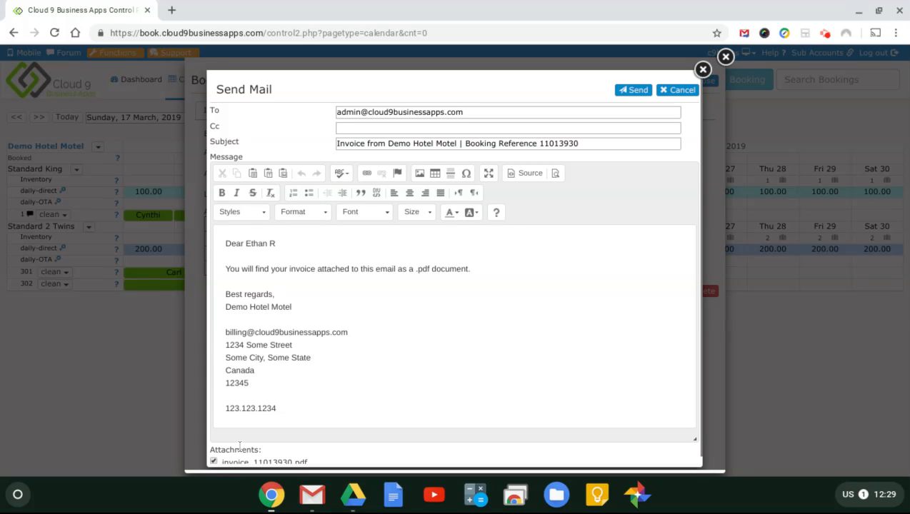
Step: Insert 'updated' after 'your' in the invoice message and send the e-mail
{"action": "scroll", "coordinate": [296, 382], "scroll_direction": "down", "scroll_amount": 1}
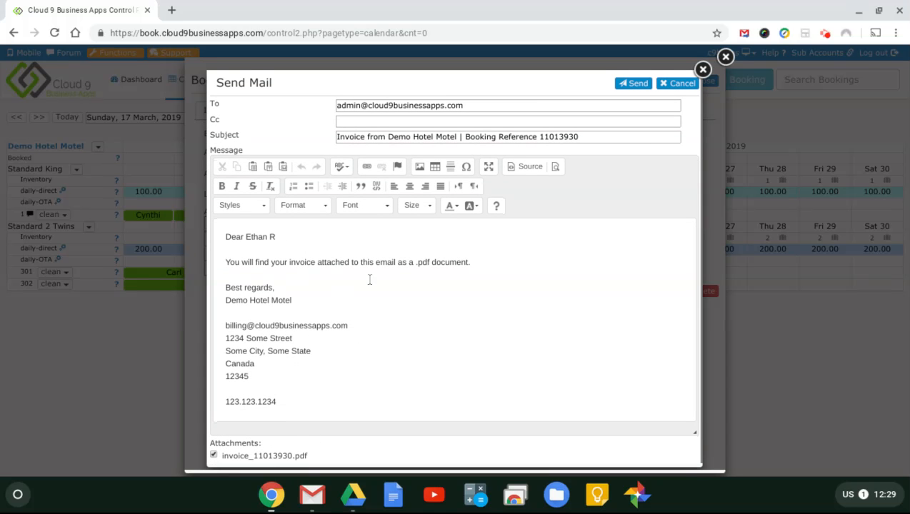
{"action": "left_click", "coordinate": [285, 264]}
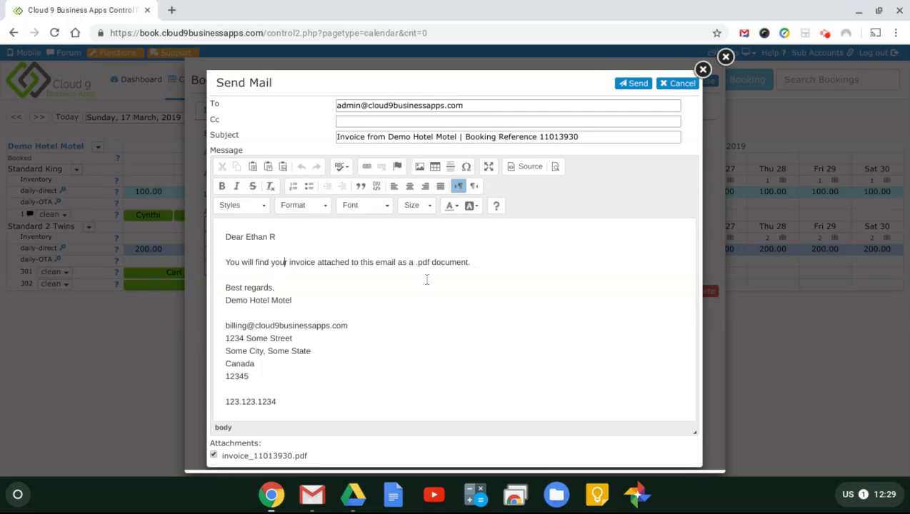
{"action": "key", "text": "Right"}
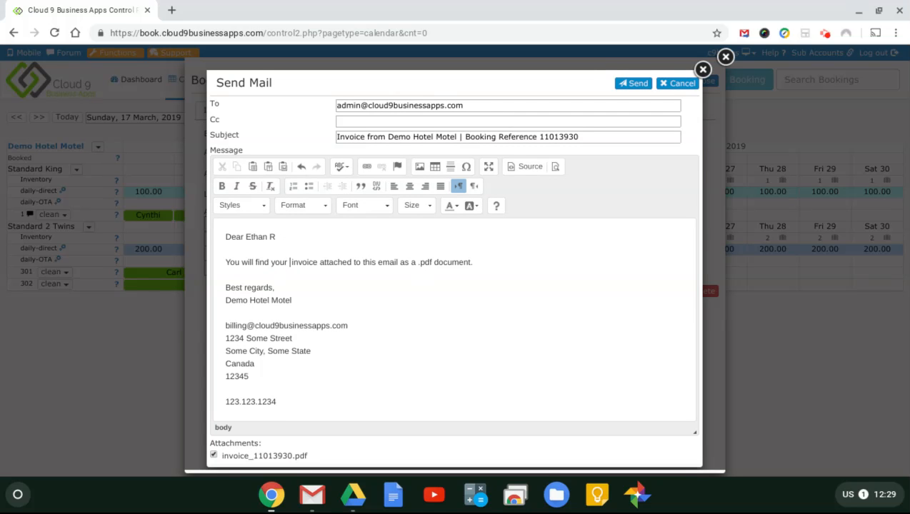
{"action": "type", "text": "updated"}
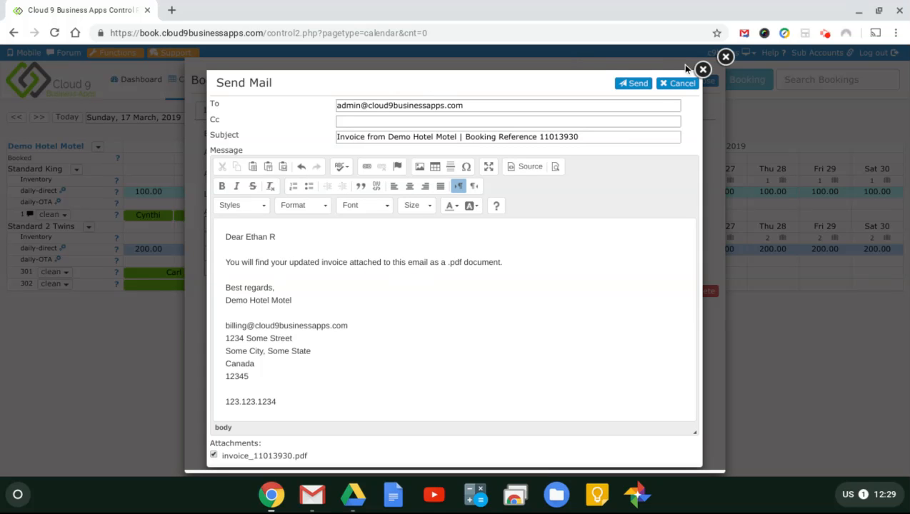
{"action": "left_click", "coordinate": [642, 86]}
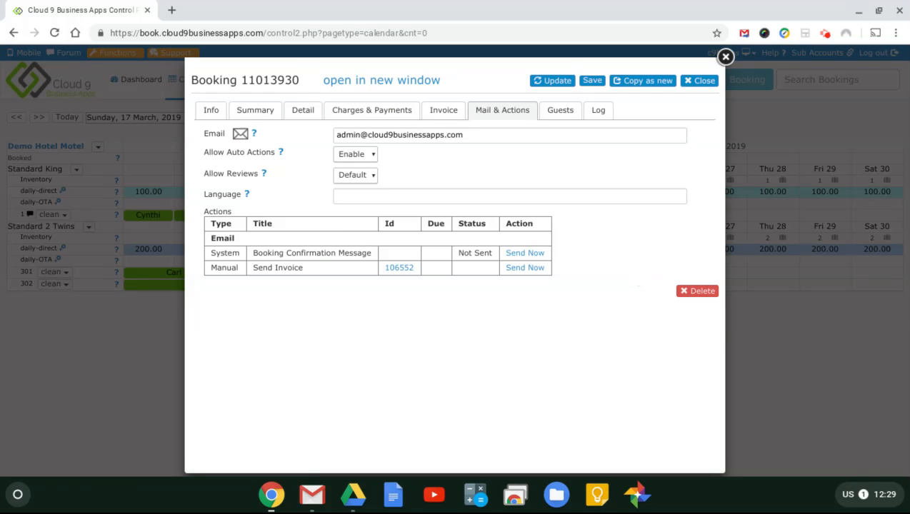
Step: Save the booking, then view charges and payments of the 17 March Standard King booking
{"action": "left_click", "coordinate": [593, 82]}
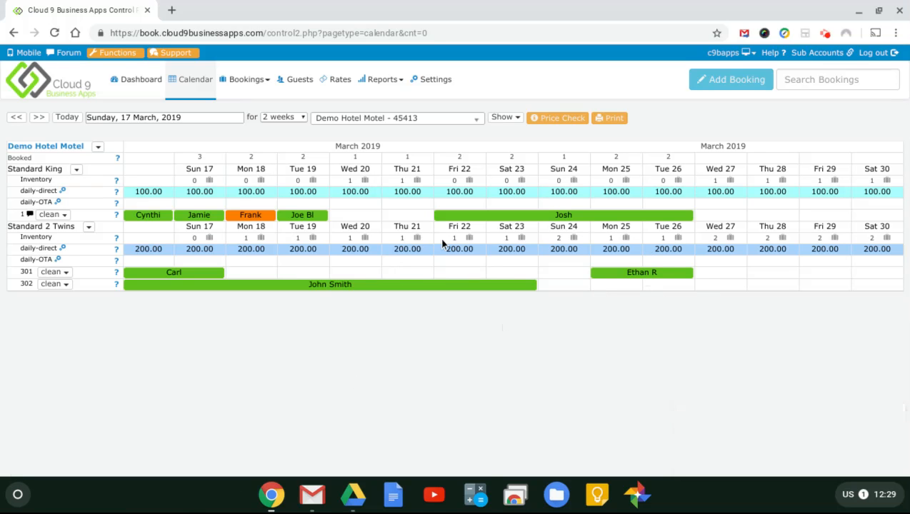
{"action": "left_click", "coordinate": [147, 216]}
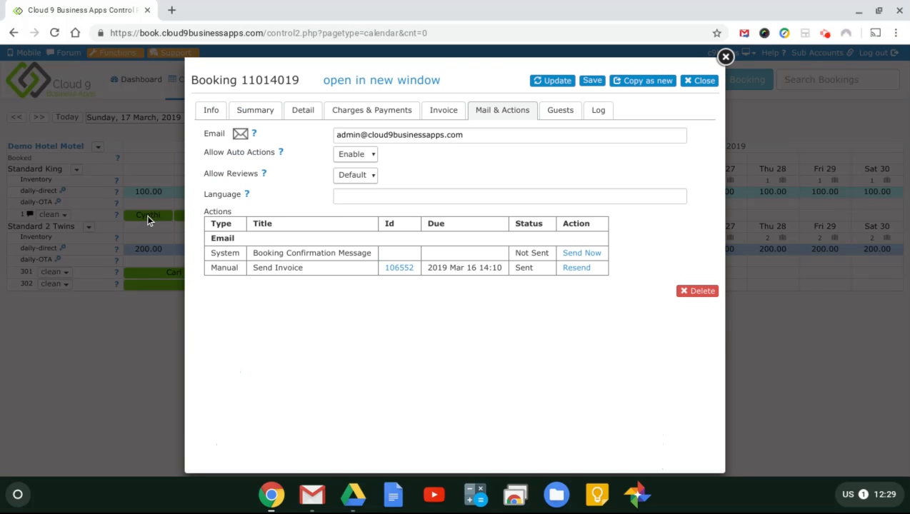
{"action": "left_click", "coordinate": [373, 116]}
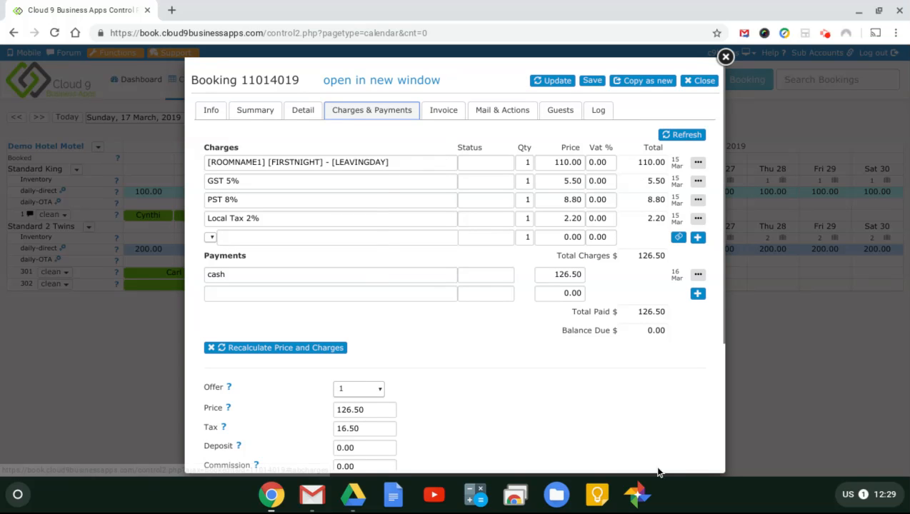
Step: Edit the room charge price from 110.00 down to 100.00
{"action": "left_click", "coordinate": [561, 164]}
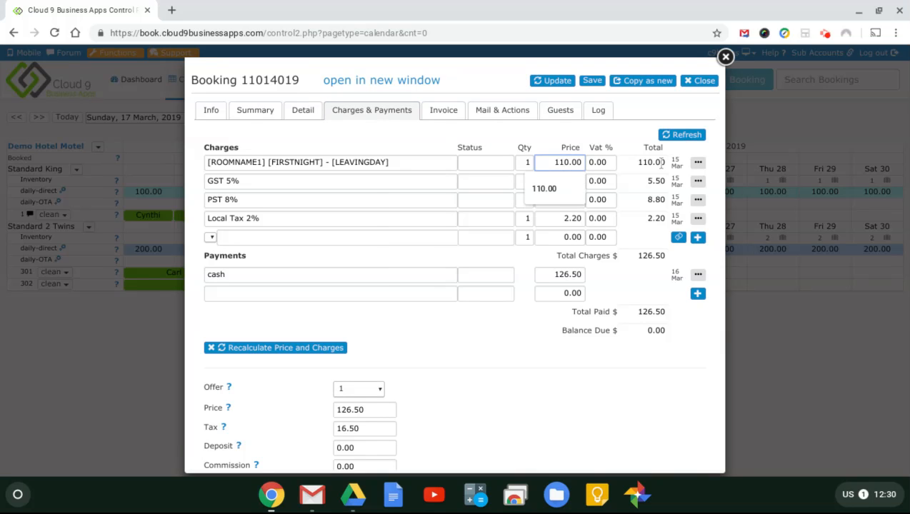
{"action": "key", "text": "BackSpace"}
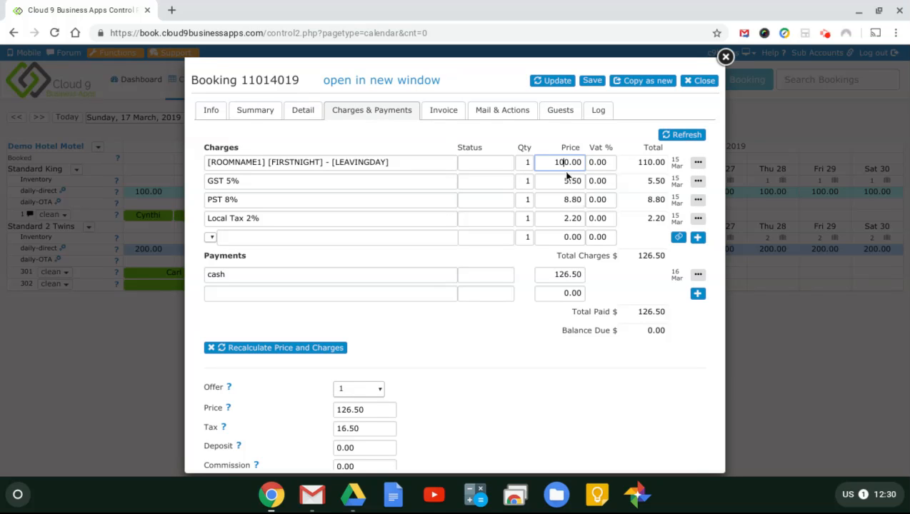
{"action": "left_click", "coordinate": [699, 183]}
Step: Delete the GST 5%, PST 8% and Local Tax 2% charge lines
{"action": "left_click", "coordinate": [637, 199]}
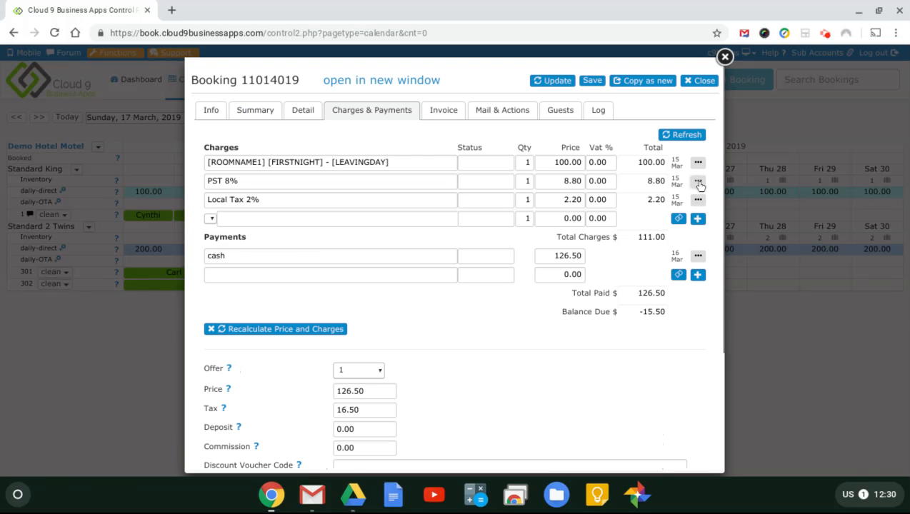
{"action": "left_click", "coordinate": [699, 184]}
{"action": "left_click", "coordinate": [654, 200]}
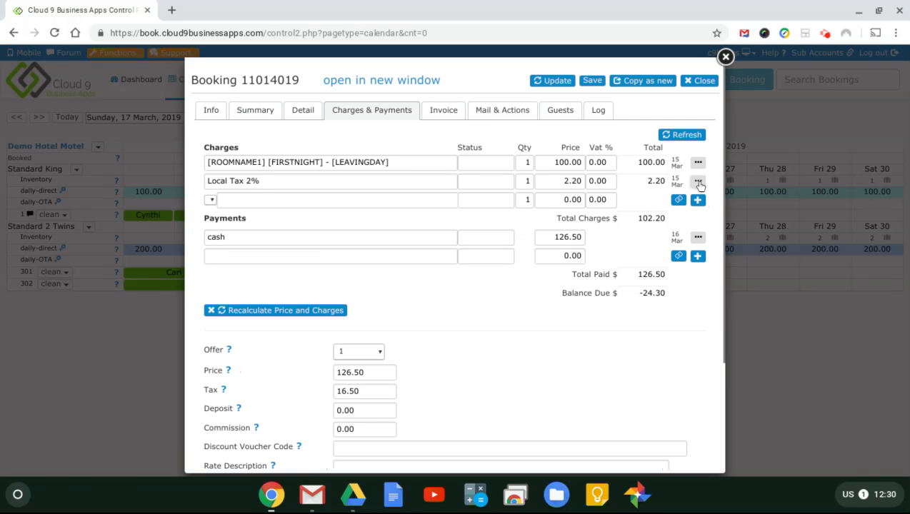
{"action": "left_click", "coordinate": [699, 183]}
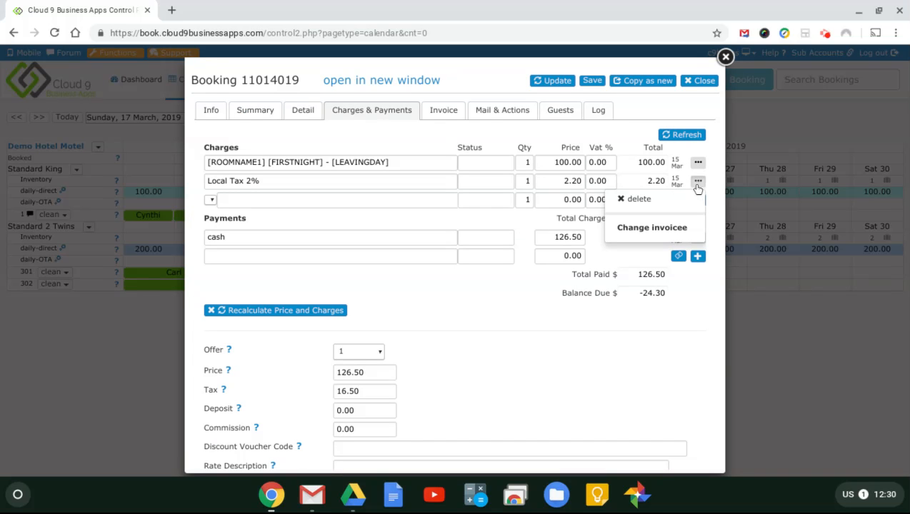
{"action": "left_click", "coordinate": [640, 199]}
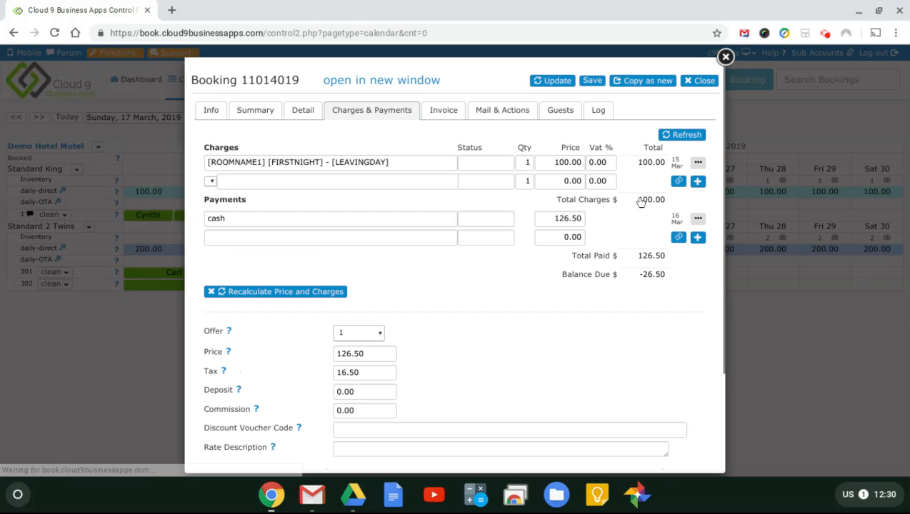
Step: Add new GST 5%, PST 8% and Local Tax 2% charge lines, bringing charges to 115.00
{"action": "left_click", "coordinate": [210, 182]}
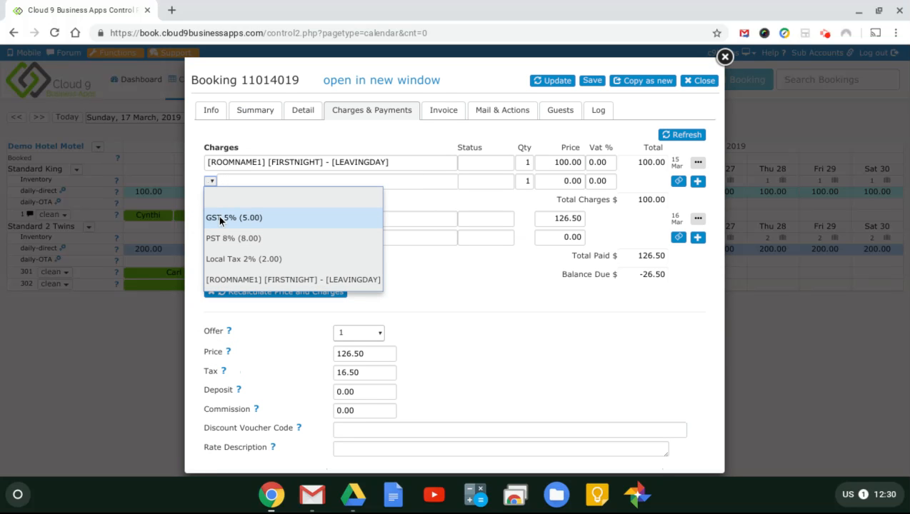
{"action": "left_click", "coordinate": [221, 218]}
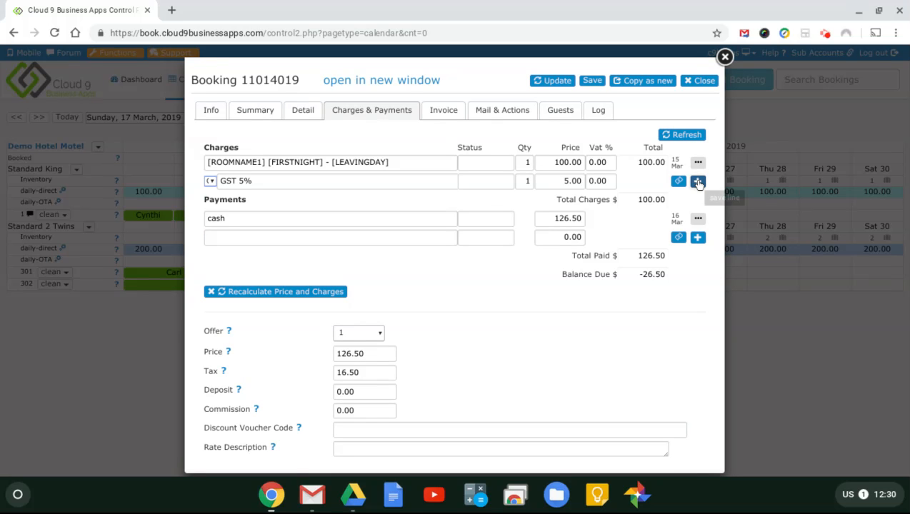
{"action": "left_click", "coordinate": [699, 183]}
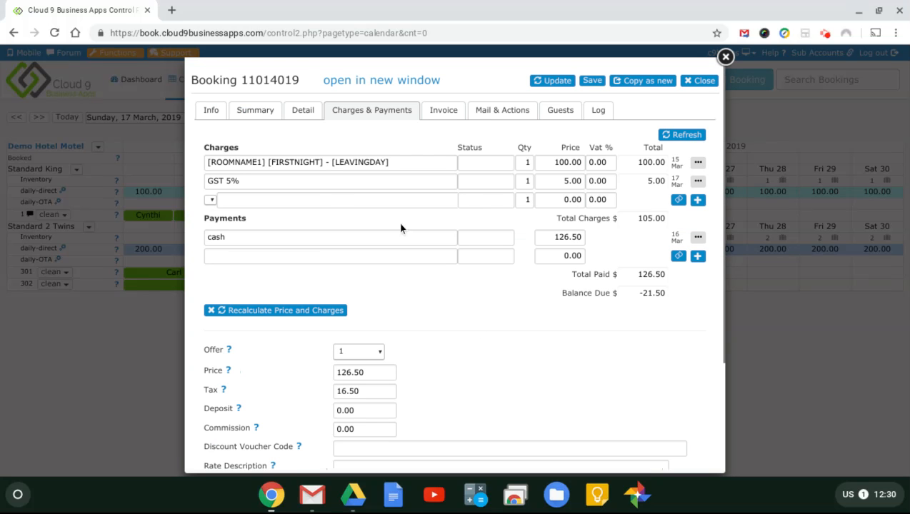
{"action": "left_click", "coordinate": [210, 201]}
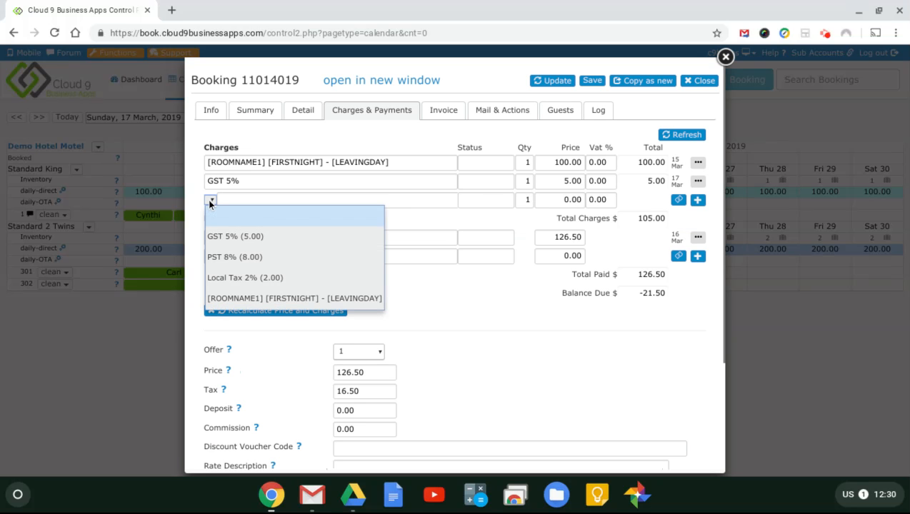
{"action": "left_click", "coordinate": [230, 261]}
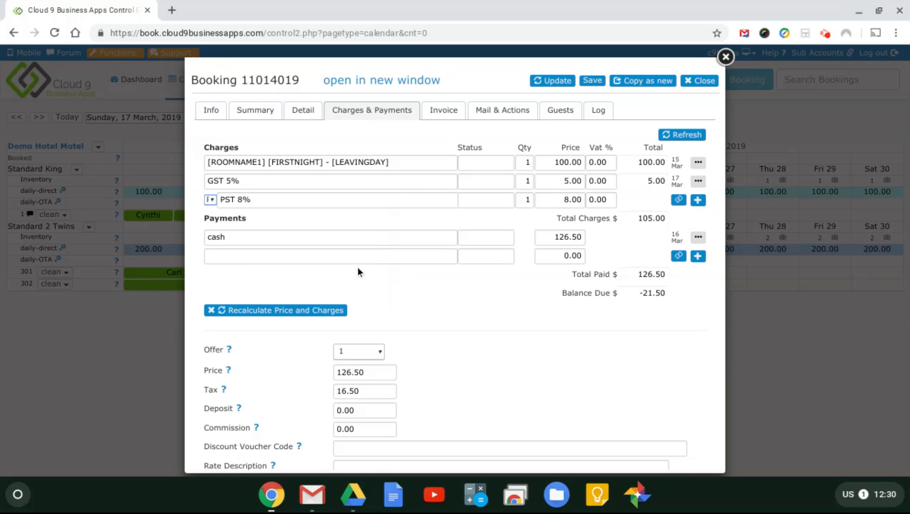
{"action": "left_click", "coordinate": [699, 201]}
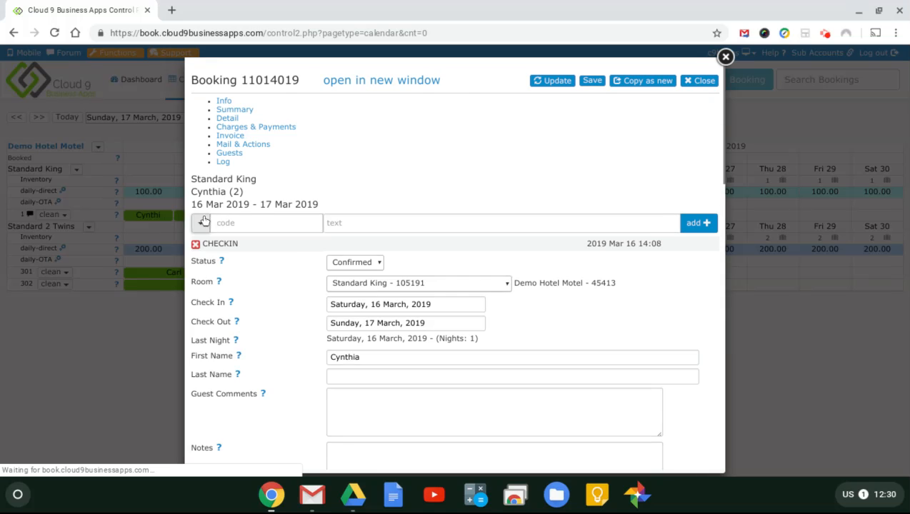
{"action": "left_click", "coordinate": [211, 220]}
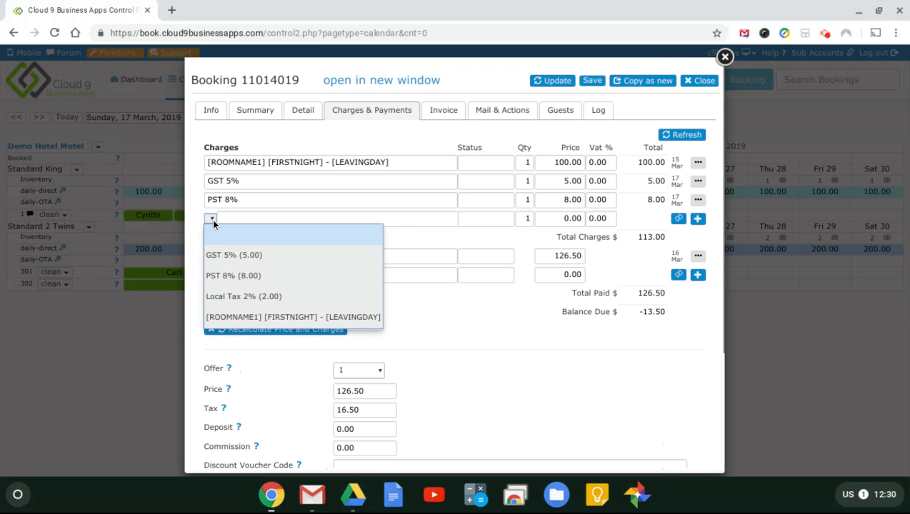
{"action": "left_click", "coordinate": [241, 297]}
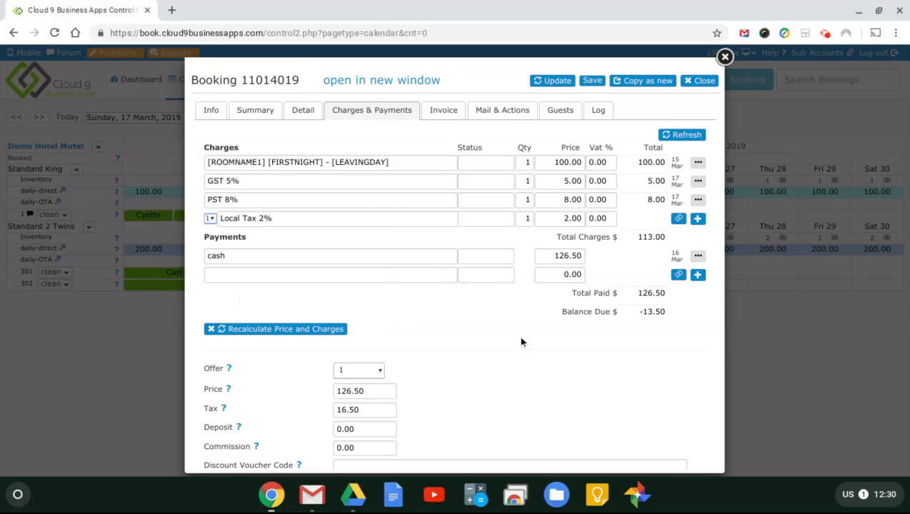
{"action": "left_click", "coordinate": [700, 220]}
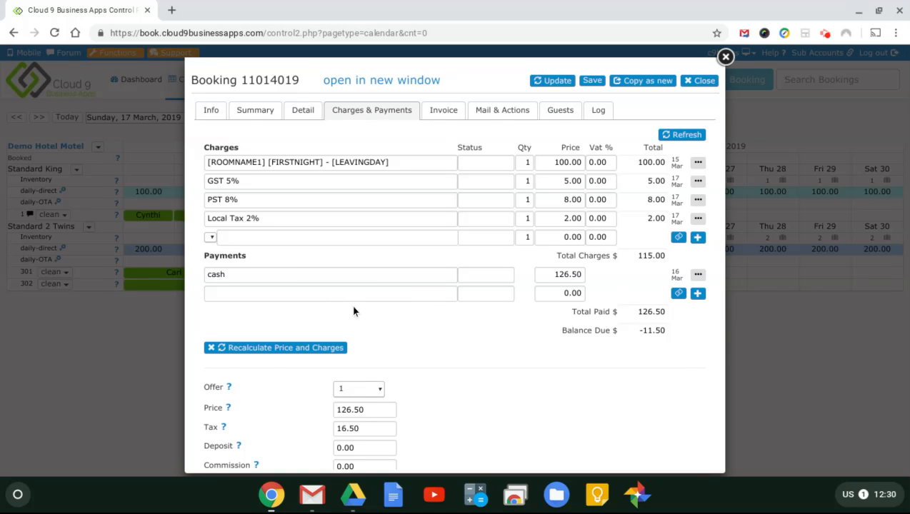
Step: Add a payment line labelled 'refund' and begin entering its amount
{"action": "left_click", "coordinate": [323, 293]}
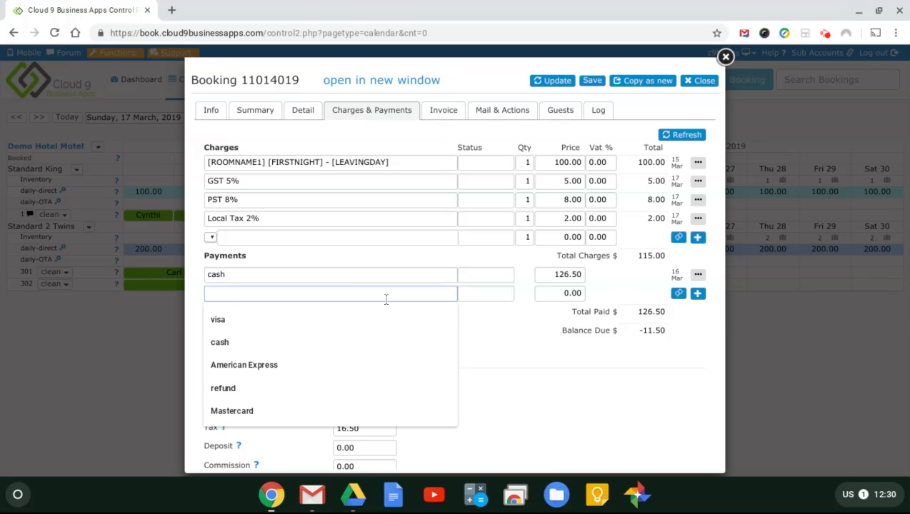
{"action": "type", "text": "refund"}
{"action": "key", "text": "Tab"}
{"action": "key", "text": "Tab"}
{"action": "type", "text": "1"}
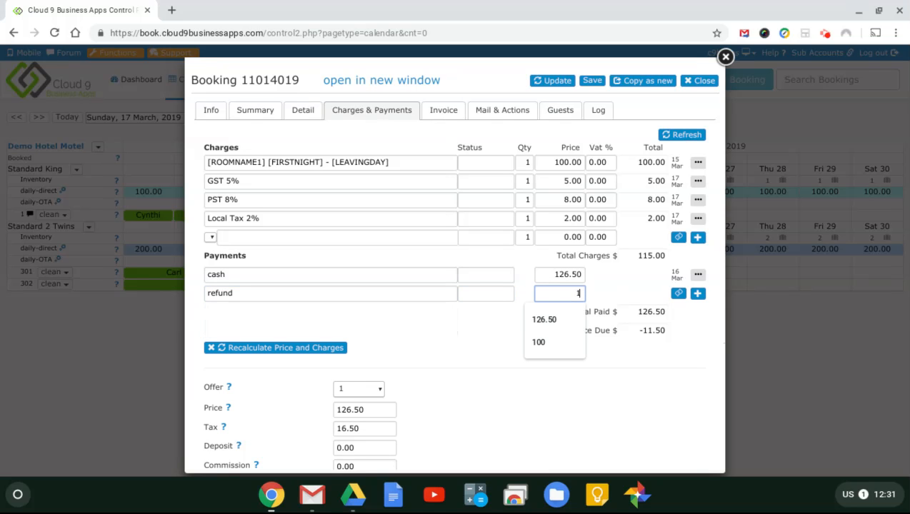